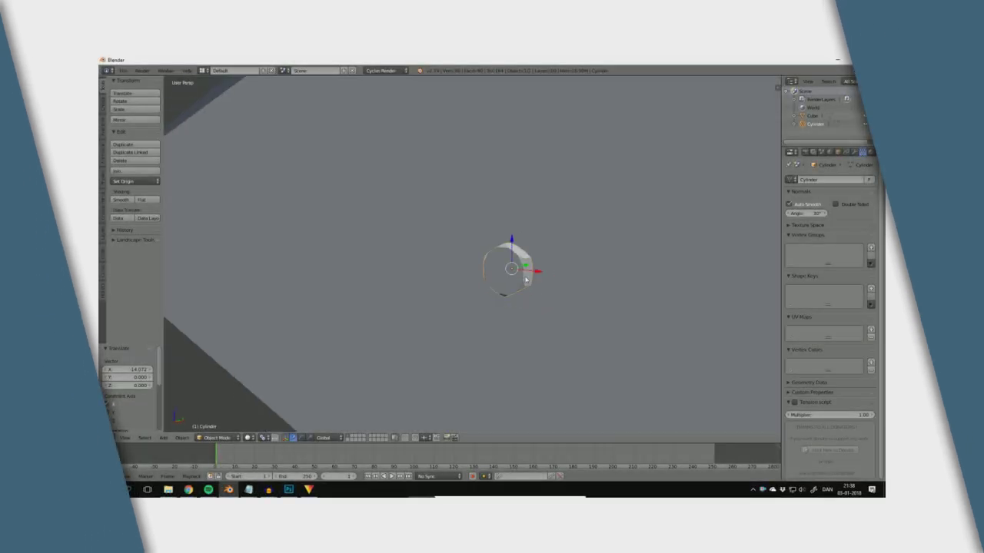
# Step: Position the hexagonal cylinder on the large panel face and duplicate it repeatedly along the X axis to form a row of bolts
pyautogui.click(448, 262)
pyautogui.moveTo(463, 270); pyautogui.dragTo(482, 278, button='middle')
pyautogui.hotkey('shift', 'd')
pyautogui.click(387, 272)
pyautogui.keyDown('shift'); pyautogui.moveTo(388, 273); pyautogui.dragTo(570, 336, button='middle'); pyautogui.keyUp('shift')
pyautogui.click(431, 279)
pyautogui.hotkey('shift', 'd')
pyautogui.click(452, 297)
pyautogui.hotkey('shift', 'd')
pyautogui.click(480, 308)
pyautogui.hotkey('shift', 'd')
pyautogui.click(436, 306)
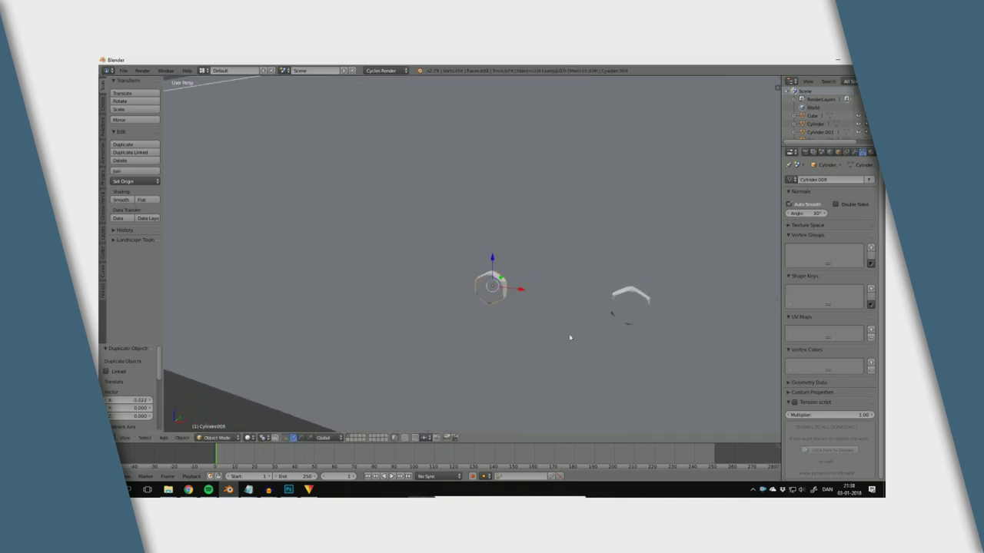
pyautogui.click(440, 320)
pyautogui.scroll(5, 415, 305)
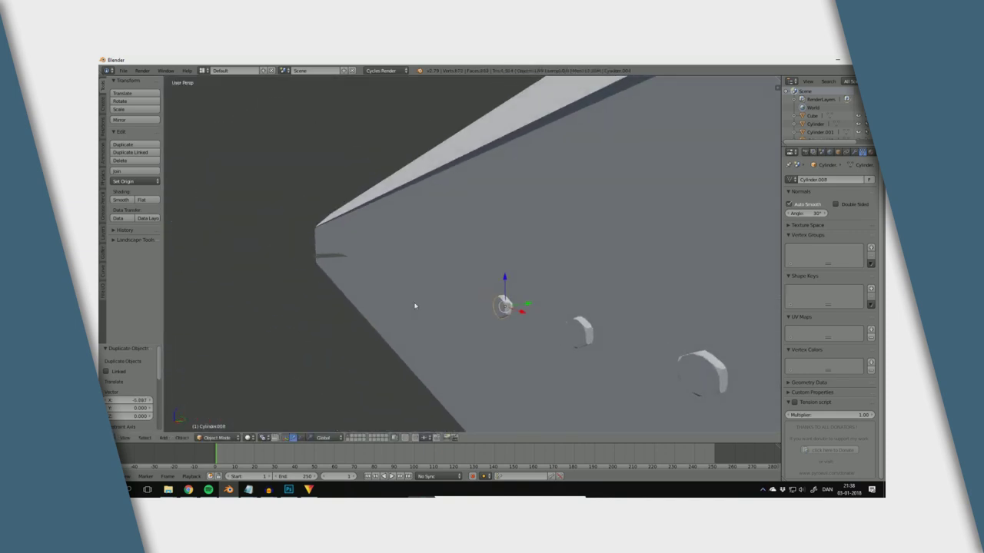
pyautogui.moveTo(415, 306); pyautogui.dragTo(415, 358, button='middle')
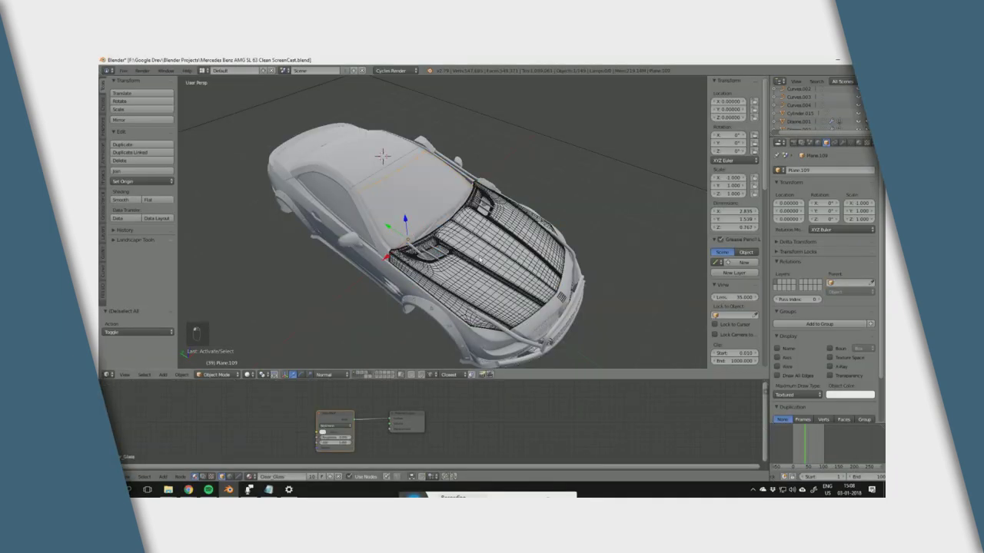
# Step: Examine the car's hood, windshield and roof panels in wireframe and solid shading
pyautogui.rightClick(480, 259)
pyautogui.moveTo(481, 259)
pyautogui.mouseDown(button='middle')
pyautogui.moveTo(524, 239)
pyautogui.moveTo(468, 272)
pyautogui.moveTo(511, 269)
pyautogui.mouseUp(button='middle')
pyautogui.rightClick(412, 192)
pyautogui.rightClick(446, 217)
pyautogui.moveTo(469, 238)
pyautogui.mouseDown(button='middle')
pyautogui.moveTo(445, 217)
pyautogui.moveTo(533, 272)
pyautogui.mouseUp(button='middle')
pyautogui.press('z')
pyautogui.press('z')
pyautogui.scroll(-1, 784, 351)
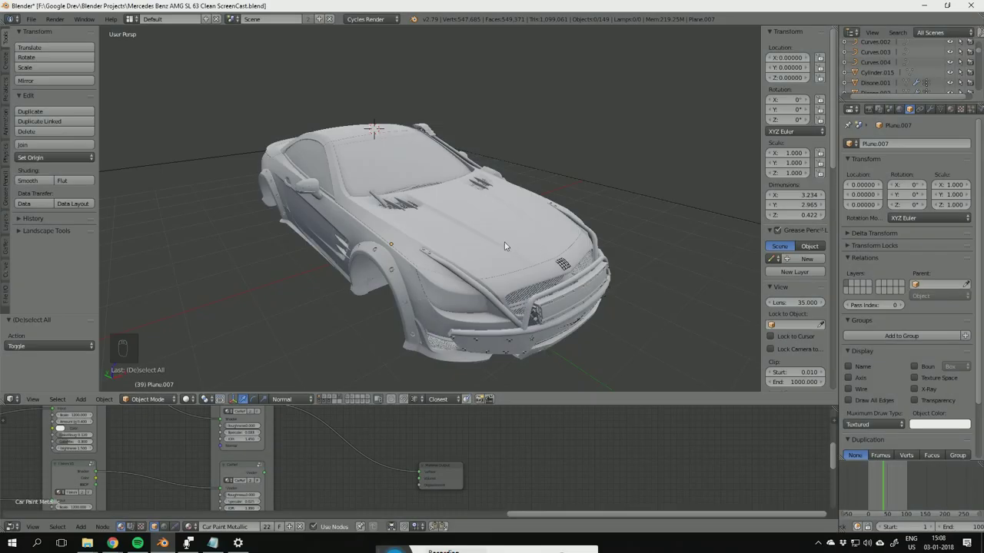
# Step: Turn on the Wire display option for the hood, compare it with the windshield, and turn the option off again
pyautogui.moveTo(497, 245)
pyautogui.mouseDown(button='middle')
pyautogui.moveTo(516, 272)
pyautogui.moveTo(493, 264)
pyautogui.mouseUp(button='middle')
pyautogui.rightClick(521, 247)
pyautogui.press('z')
pyautogui.press('z')
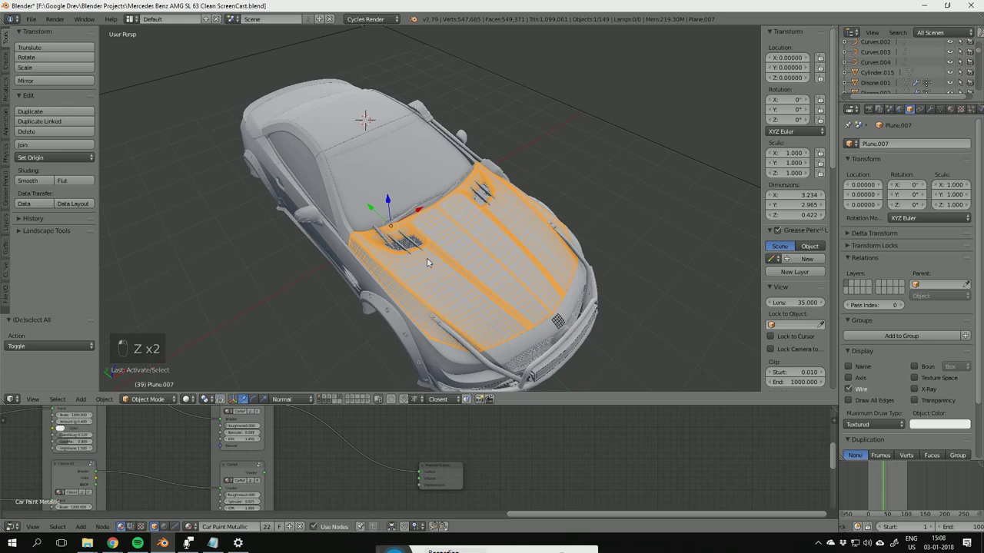
pyautogui.moveTo(428, 263); pyautogui.dragTo(436, 246, button='middle')
pyautogui.rightClick(402, 182)
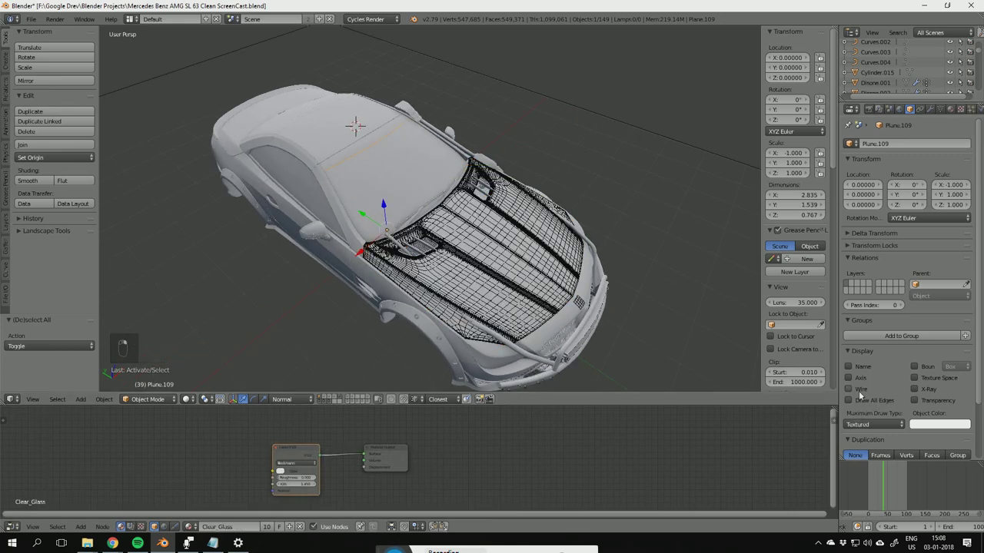
pyautogui.rightClick(476, 255)
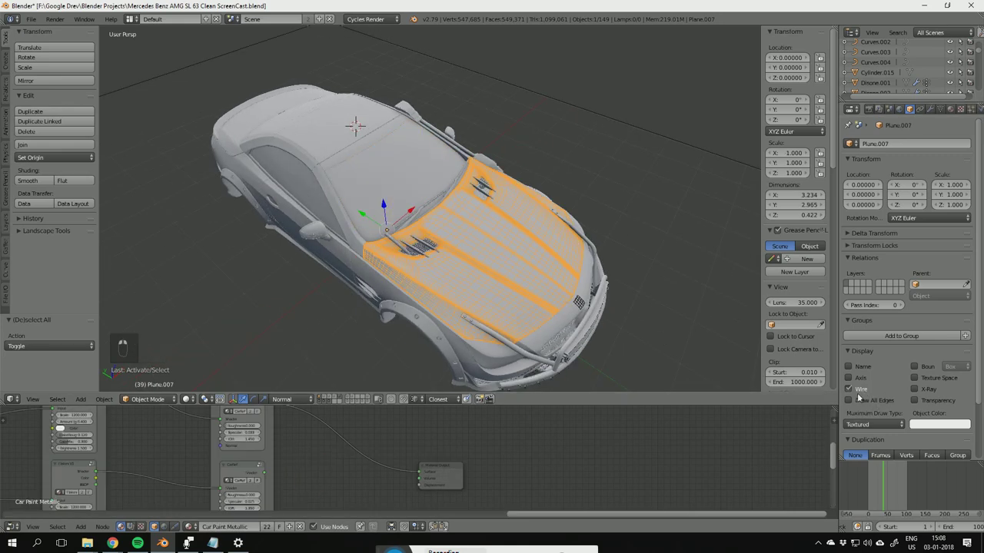
pyautogui.moveTo(477, 255)
pyautogui.mouseDown(button='middle')
pyautogui.moveTo(491, 282)
pyautogui.moveTo(385, 173)
pyautogui.mouseUp(button='middle')
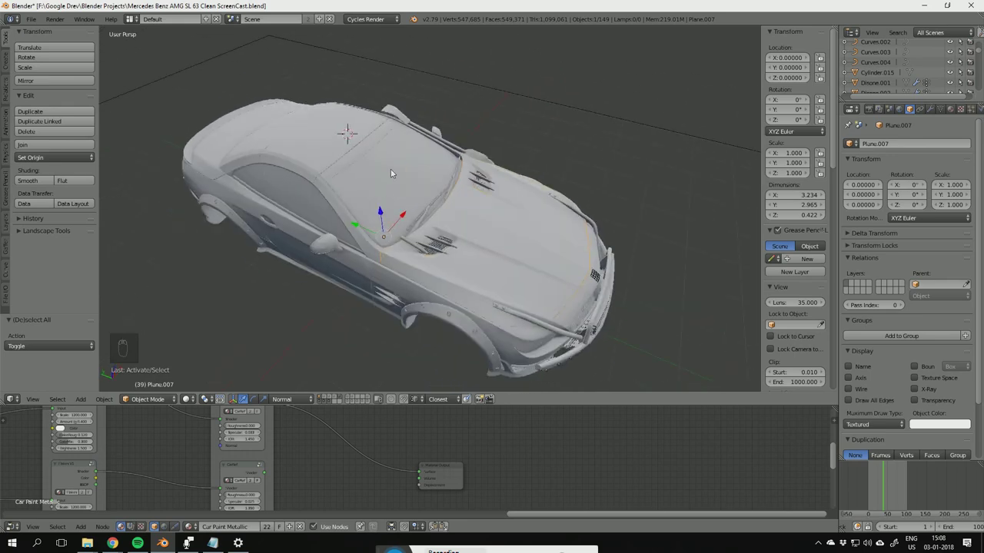
# Step: Select the hood, windshield and roof together, and switch the Wire display option on and off for all three at once
pyautogui.keyDown('shift'); pyautogui.rightClick(390, 170); pyautogui.keyUp('shift')
pyautogui.keyDown('shift'); pyautogui.rightClick(317, 136); pyautogui.keyUp('shift')
pyautogui.press('z')
pyautogui.moveTo(458, 213); pyautogui.dragTo(544, 268, button='middle')
pyautogui.press('z')
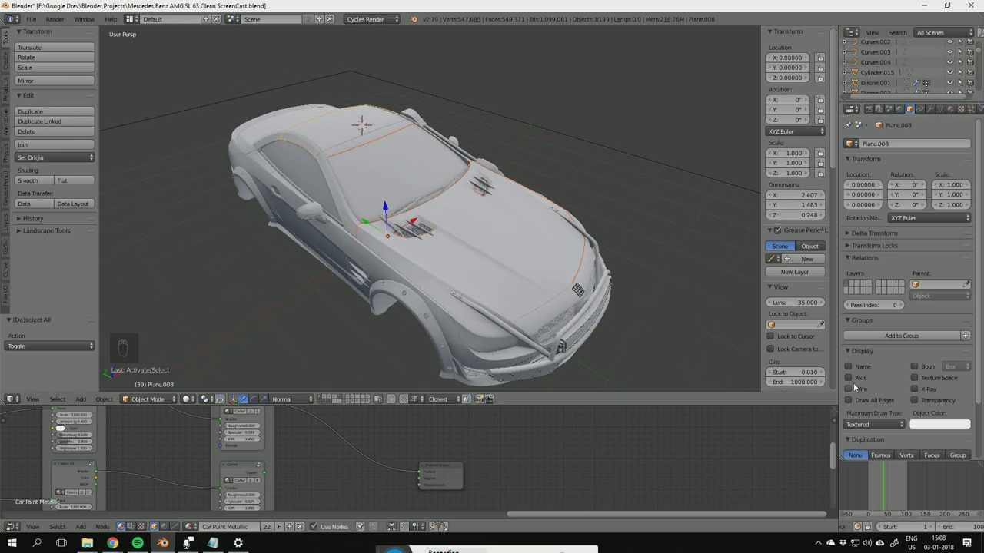
pyautogui.scroll(-1, 856, 375)
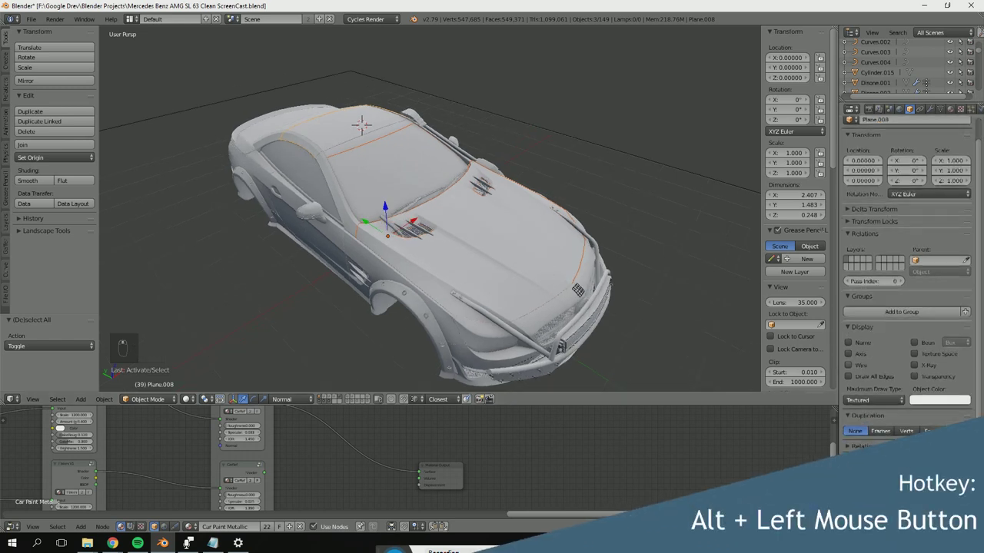
pyautogui.click(859, 370)
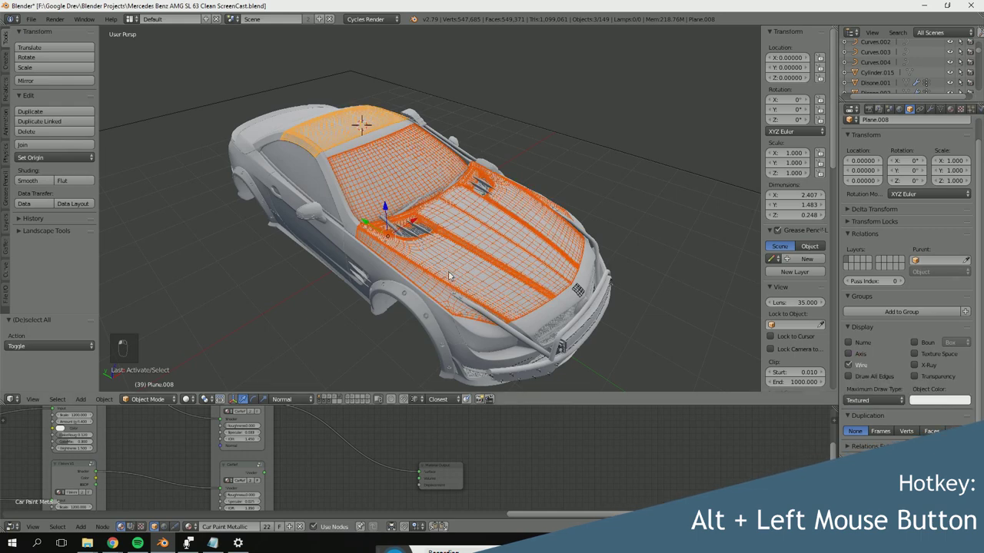
pyautogui.moveTo(450, 275)
pyautogui.mouseDown(button='middle')
pyautogui.moveTo(477, 254)
pyautogui.moveTo(466, 282)
pyautogui.mouseUp(button='middle')
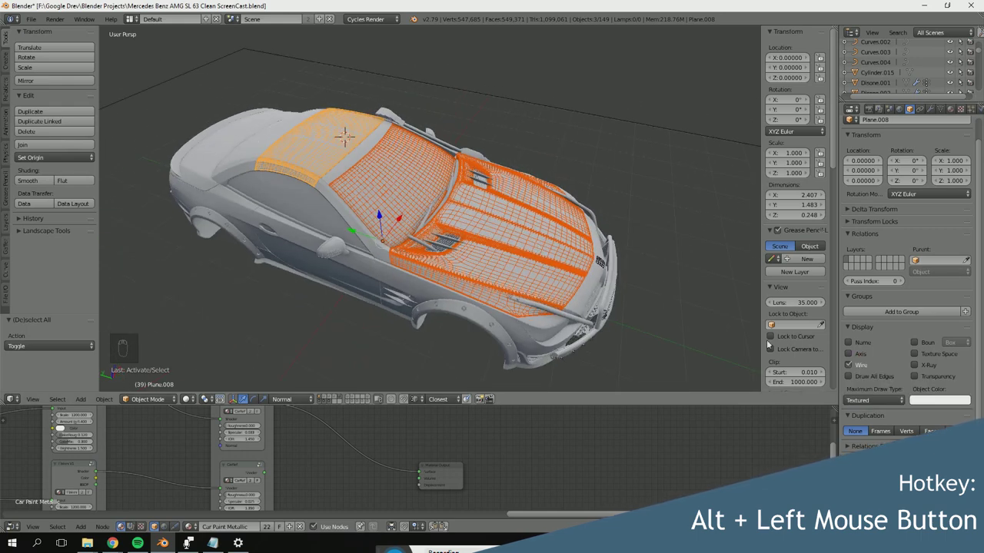
pyautogui.keyDown('alt'); pyautogui.click(861, 369); pyautogui.keyUp('alt')
pyautogui.moveTo(529, 247); pyautogui.dragTo(513, 237, button='middle')
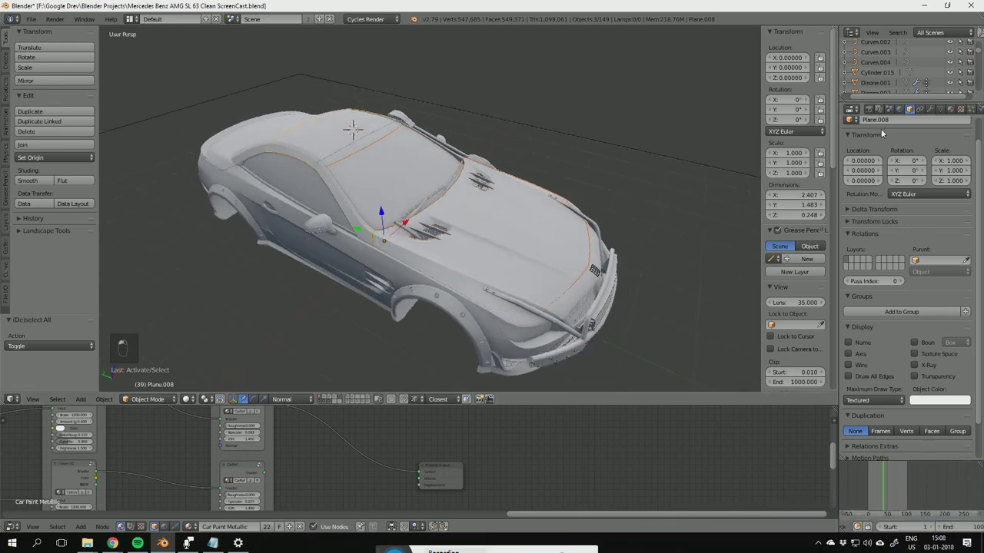
# Step: Enable Z-axis mirroring in the Mirror modifiers of all three selected panels at once, and disable it again
pyautogui.click(932, 109)
pyautogui.keyDown('alt'); pyautogui.moveTo(553, 234); pyautogui.dragTo(631, 221); pyautogui.keyUp('alt')
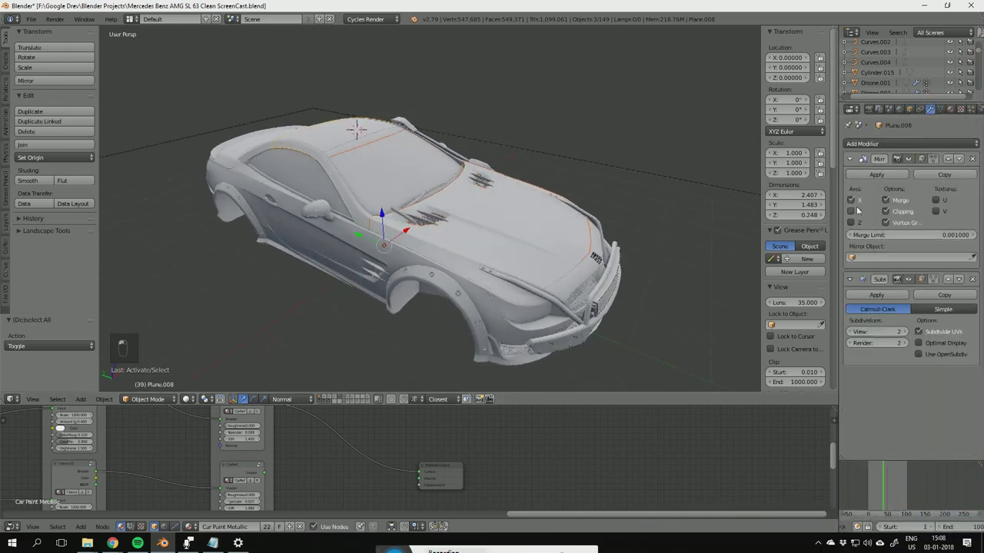
pyautogui.moveTo(475, 223); pyautogui.dragTo(509, 213, button='middle')
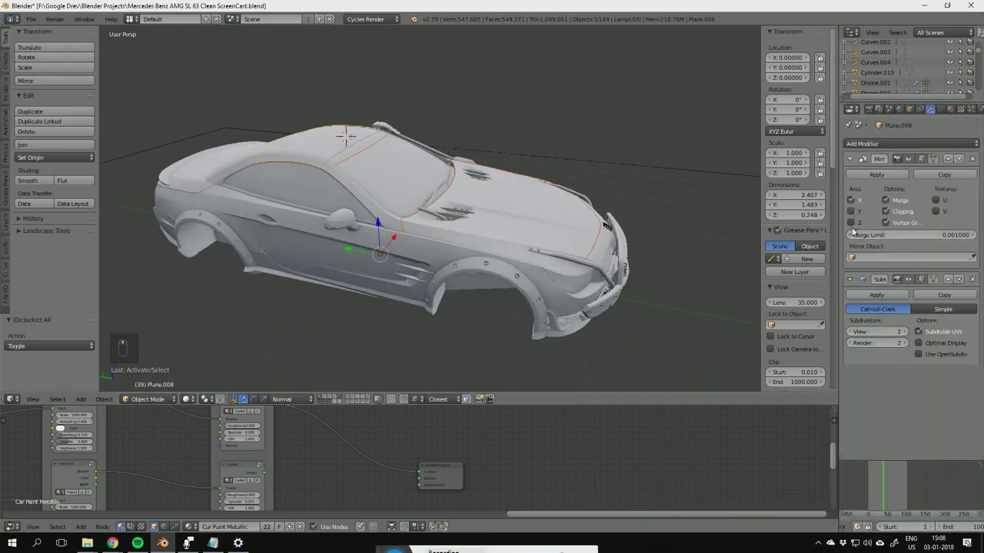
pyautogui.click(849, 223)
pyautogui.keyDown('alt'); pyautogui.moveTo(572, 272); pyautogui.dragTo(540, 292); pyautogui.keyUp('alt')
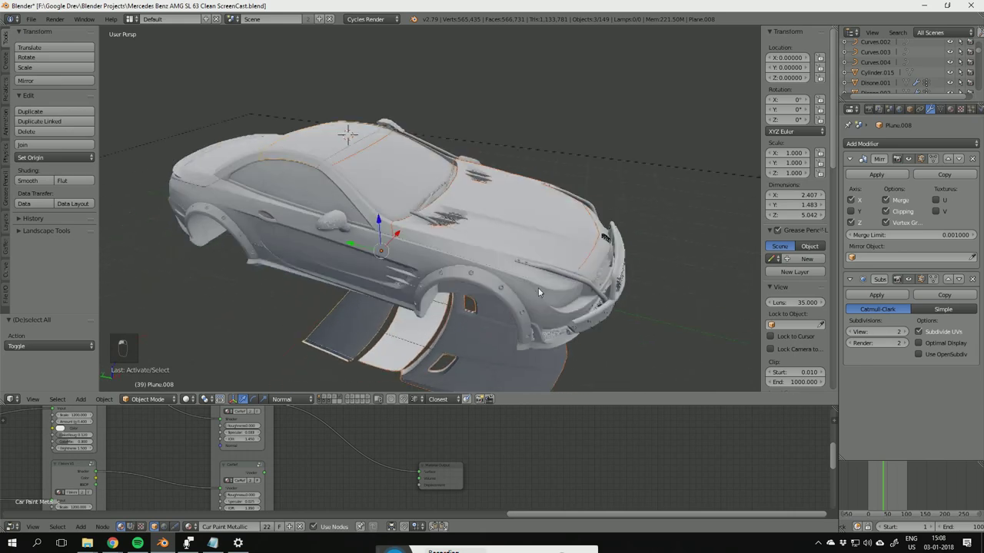
pyautogui.click(850, 223)
pyautogui.keyDown('alt'); pyautogui.moveTo(532, 231); pyautogui.dragTo(491, 263); pyautogui.keyUp('alt')
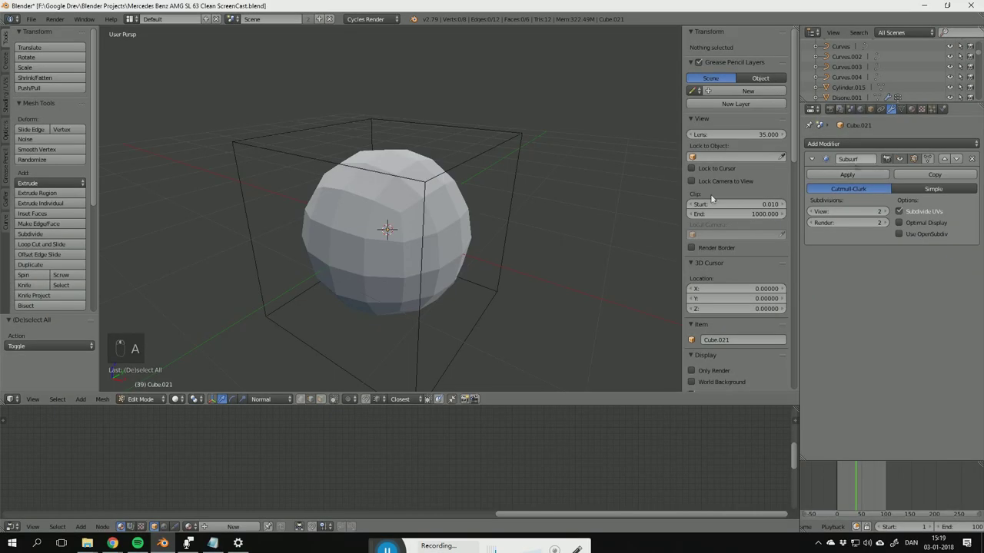
# Step: Try a horizontal loop cut around the subdivided cube, and undo it
pyautogui.keyDown('shift'); pyautogui.moveTo(597, 224); pyautogui.dragTo(612, 214, button='middle'); pyautogui.keyUp('shift')
pyautogui.hotkey('ctrl', 'r')
pyautogui.click(461, 246)
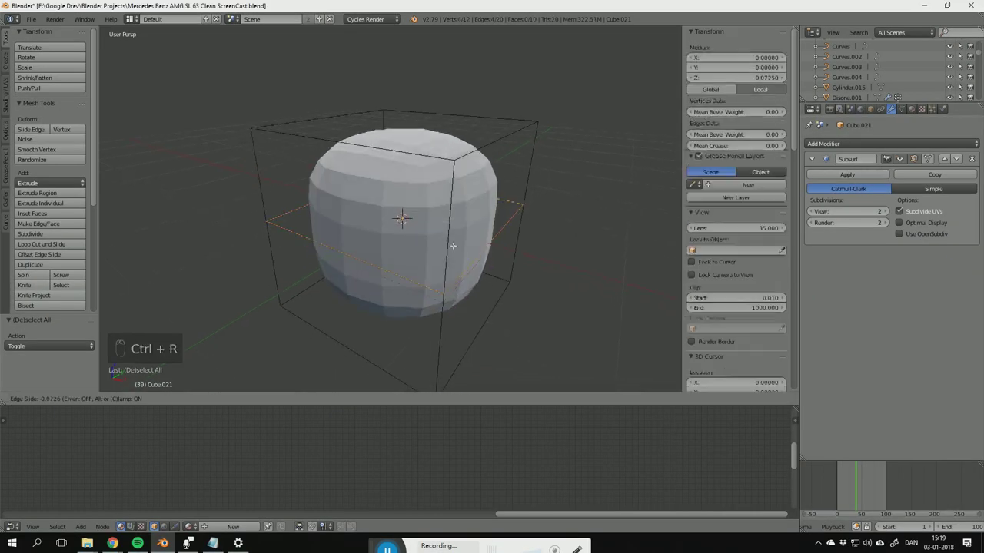
pyautogui.rightClick(489, 236)
pyautogui.hotkey('ctrl', 'z')
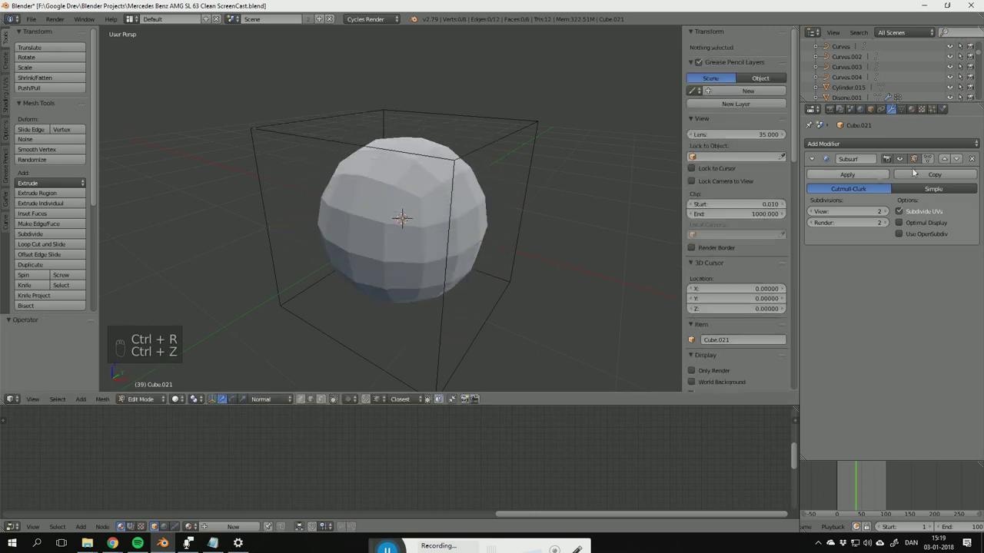
# Step: Add a Bevel modifier to the cube above the Subsurf modifier, with 2 segments and a width of 0.0511
pyautogui.click(873, 143)
pyautogui.click(784, 181)
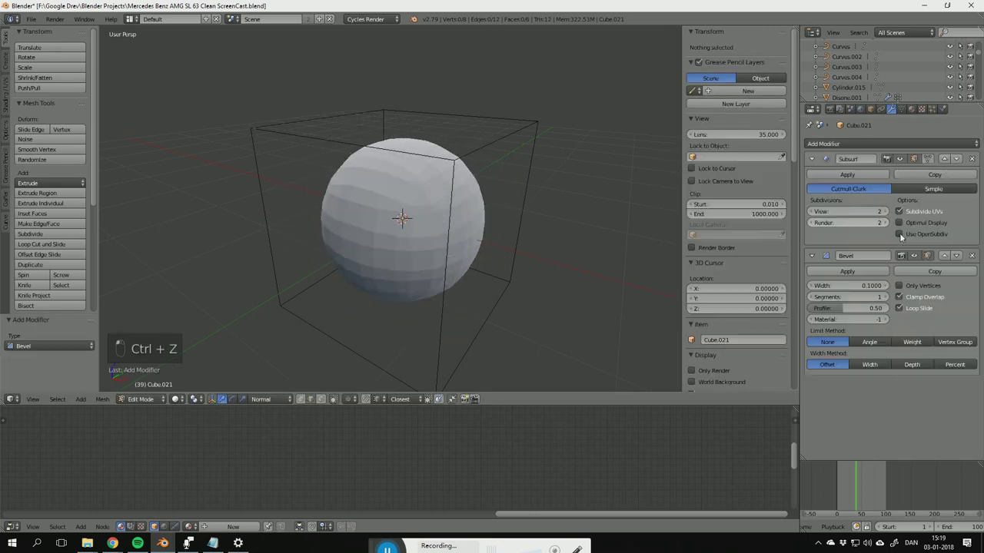
pyautogui.click(943, 256)
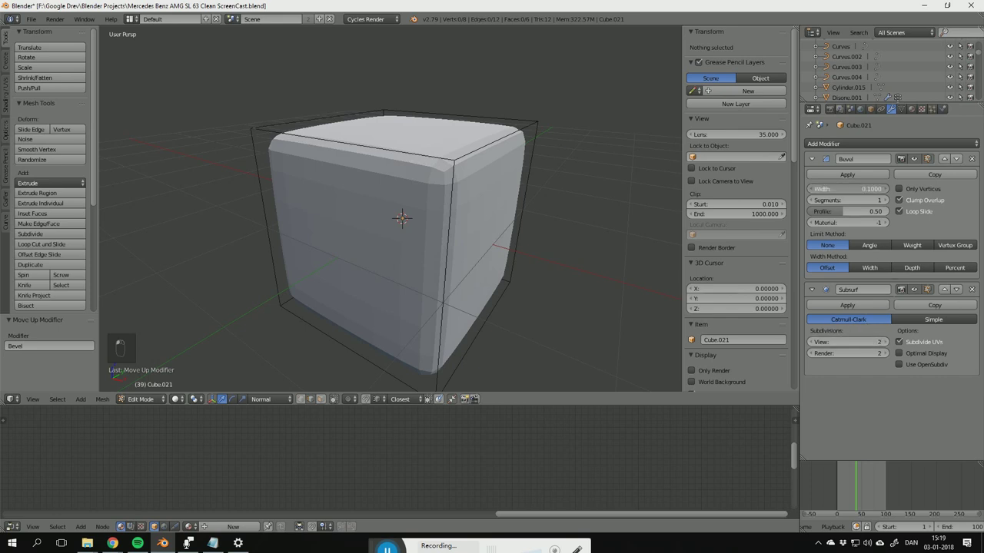
pyautogui.moveTo(848, 189)
pyautogui.mouseDown()
pyautogui.moveTo(829, 189)
pyautogui.moveTo(844, 192)
pyautogui.mouseUp()
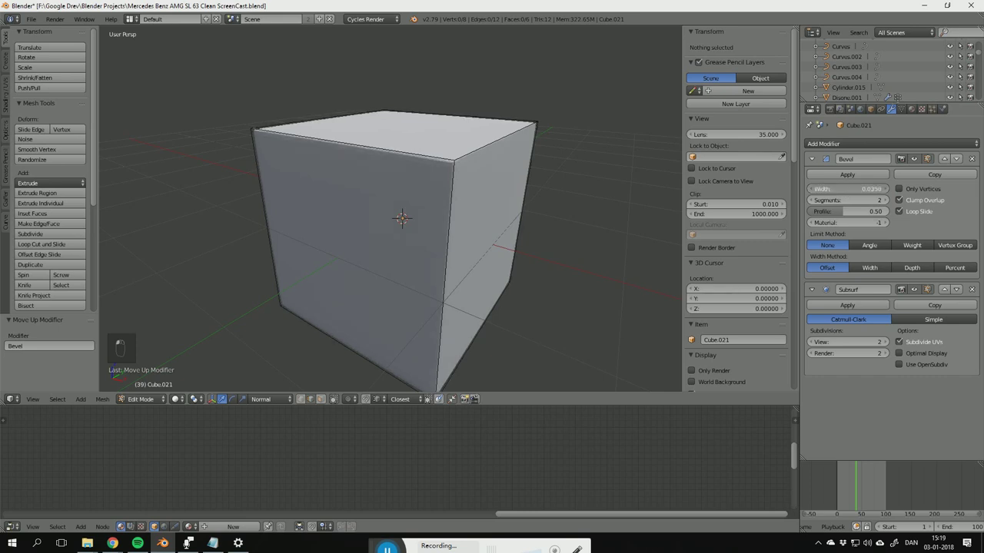
pyautogui.moveTo(650, 160); pyautogui.dragTo(545, 200, button='middle')
pyautogui.scroll(-3, 554, 226)
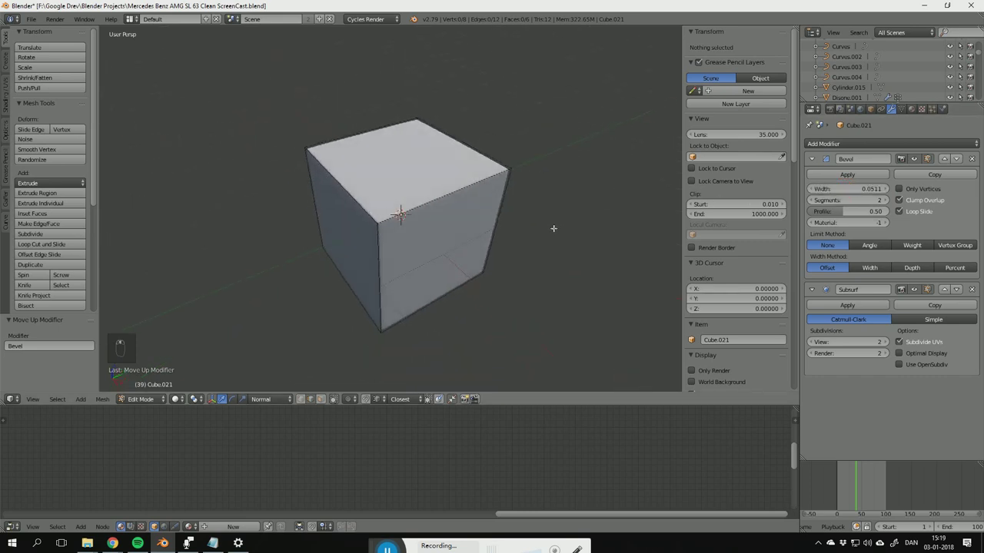
# Step: Limit the bevel by Weight and raise the mean bevel weight of two adjoining edges on the cube's top face
pyautogui.click(916, 247)
pyautogui.rightClick(466, 177)
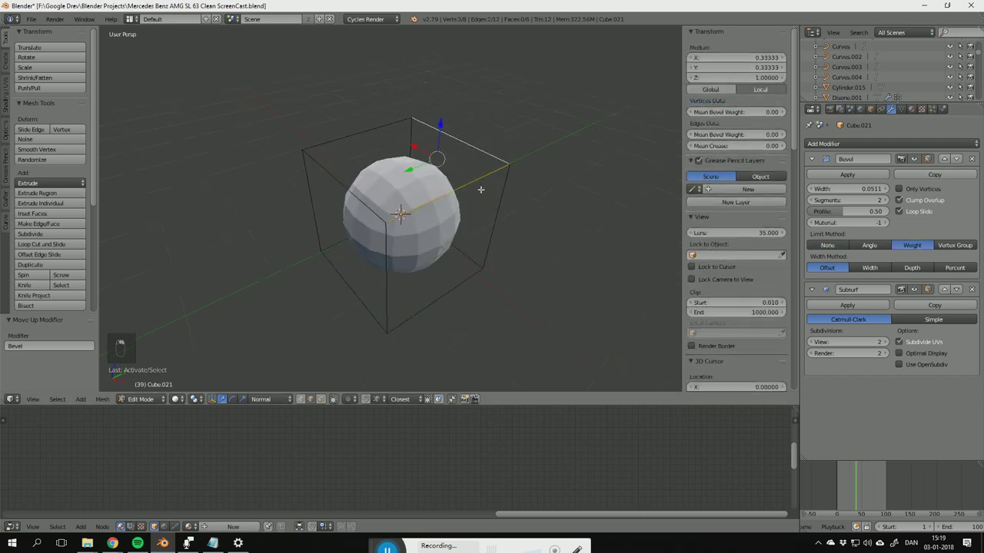
pyautogui.moveTo(706, 139); pyautogui.dragTo(730, 138)
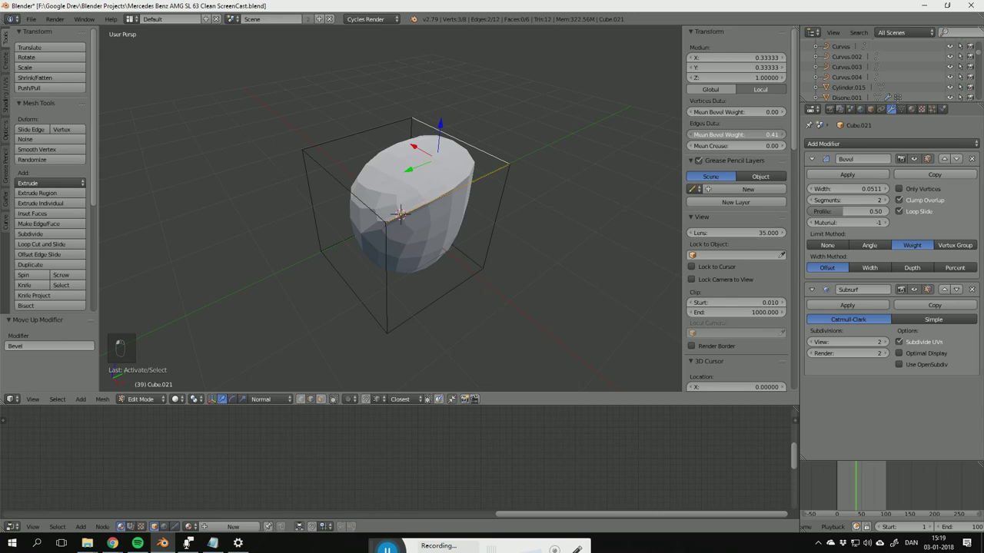
pyautogui.moveTo(490, 221); pyautogui.dragTo(431, 194, button='middle')
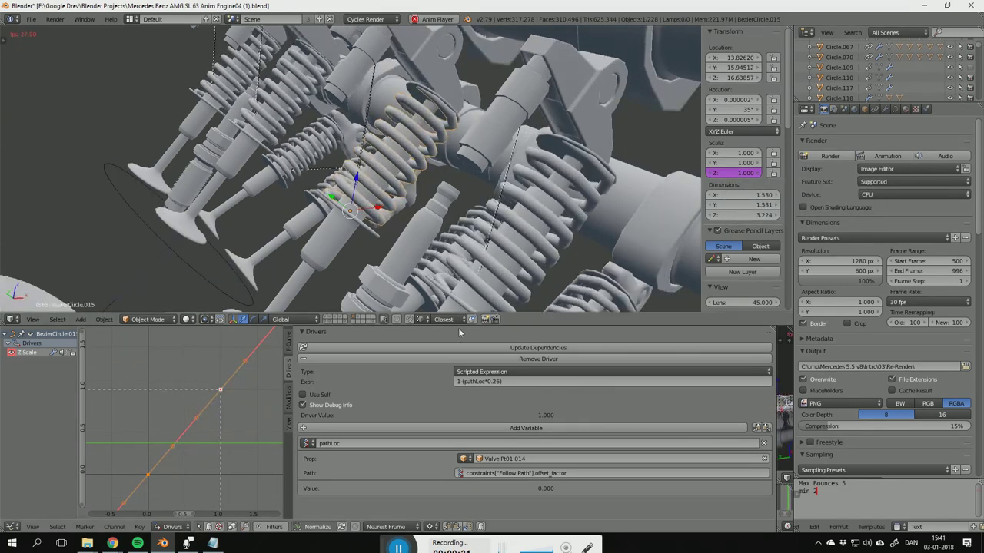
# Step: Stop the engine animation and advance frame by frame to examine how the selected valve spring compresses
pyautogui.hotkey('alt', 'a')
pyautogui.press('Right')
pyautogui.press('Right')
pyautogui.press('Right')
pyautogui.press('Right')
pyautogui.press('Right')
pyautogui.press('Right')
pyautogui.press('Right')
pyautogui.press('Right')
pyautogui.press('Right')
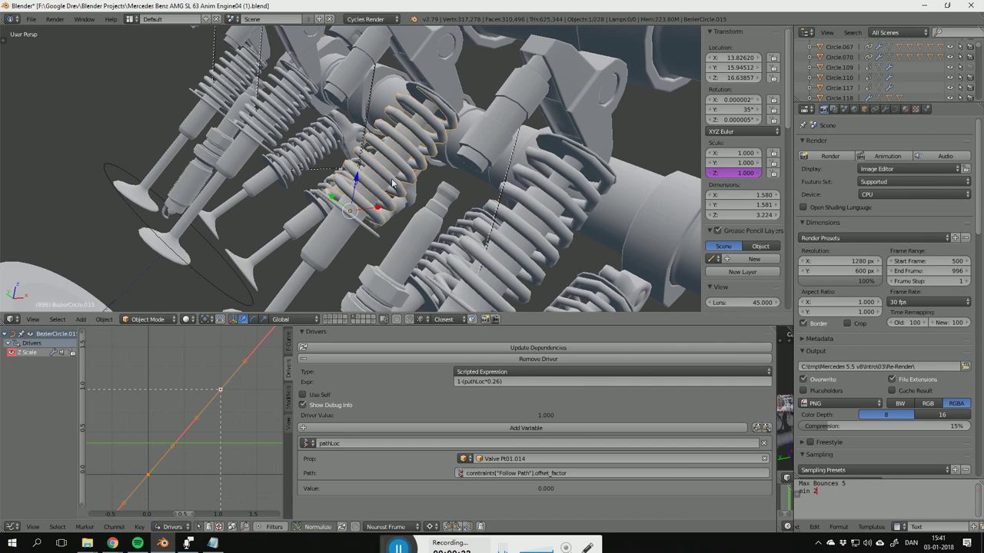
pyautogui.press('Right')
pyautogui.press('Right')
pyautogui.press('Right')
pyautogui.press('Right')
pyautogui.press('Right')
pyautogui.press('Right')
pyautogui.press('Right')
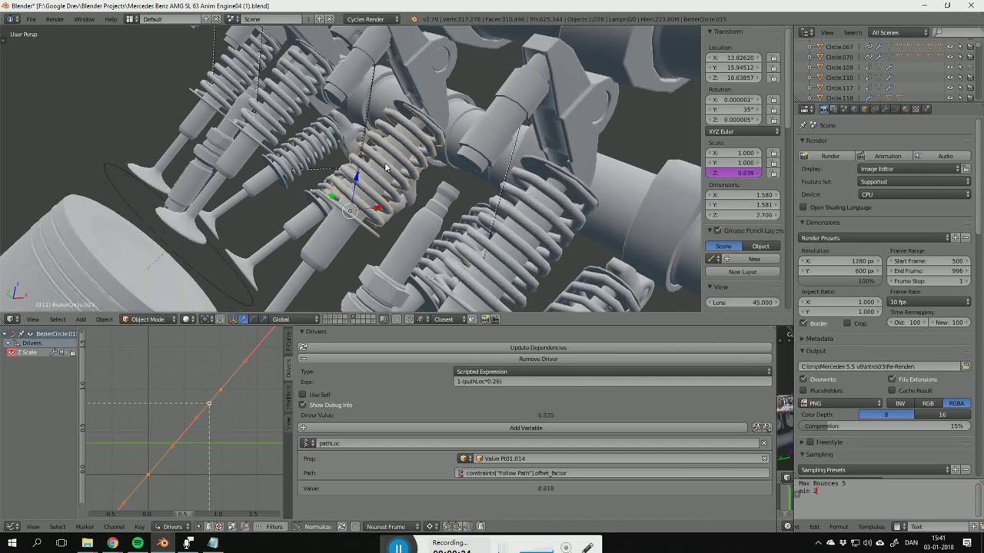
pyautogui.moveTo(374, 188); pyautogui.dragTo(461, 230, button='middle')
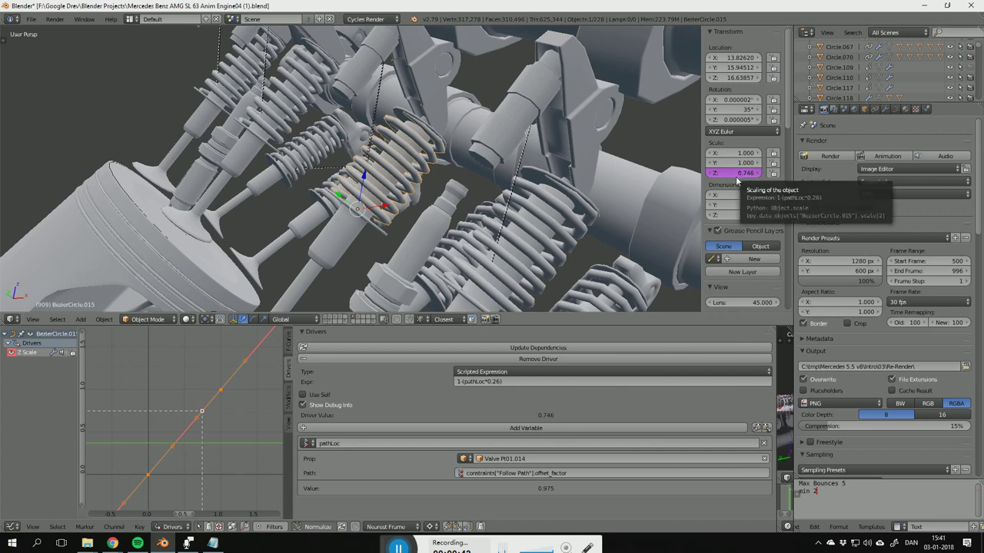
# Step: Step back and forth through the frames to compare the spring's driven Z scale with its pathLoc driver value
pyautogui.press('Right')
pyautogui.press('Left')
pyautogui.press('Left')
pyautogui.press('Left')
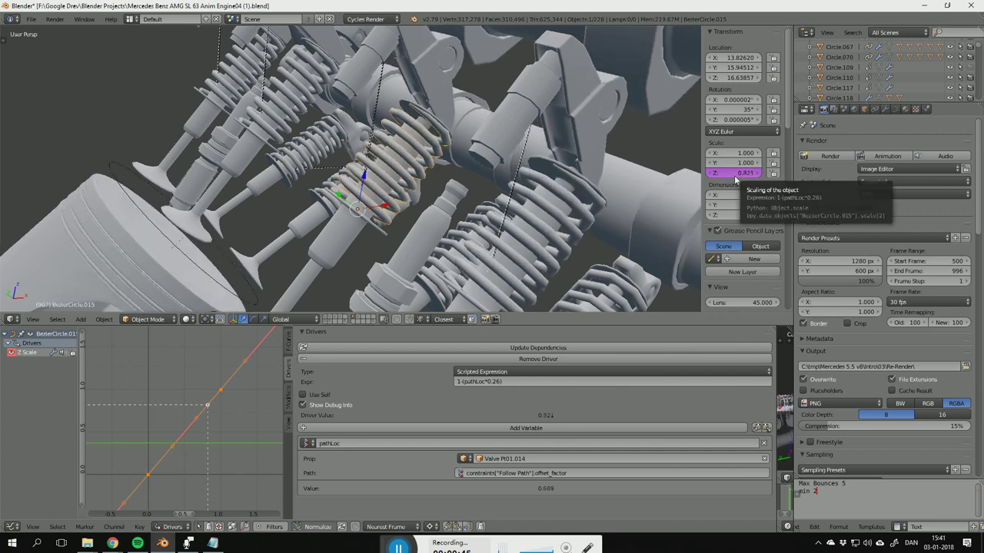
pyautogui.press('Right')
pyautogui.press('Right')
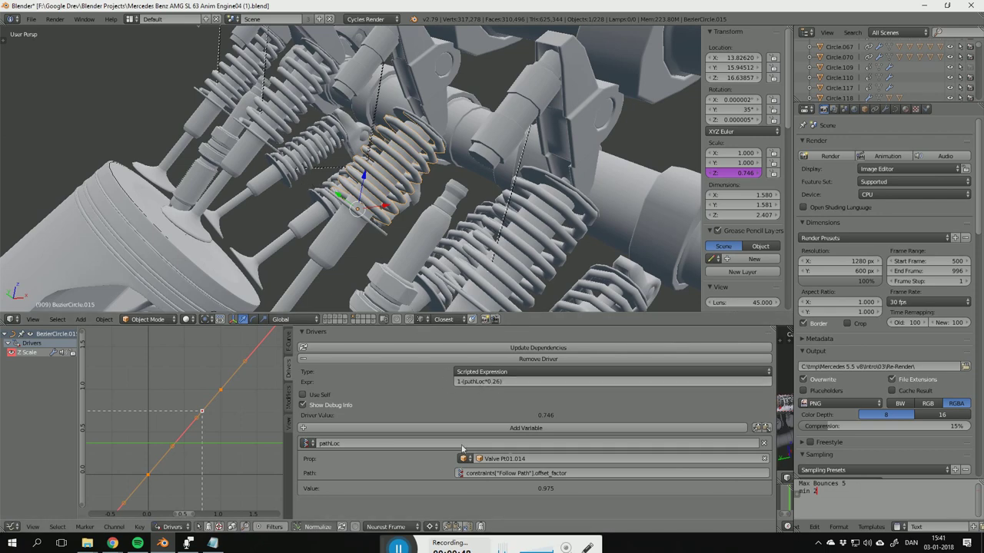
pyautogui.press('Right')
pyautogui.press('Right')
pyautogui.press('Right')
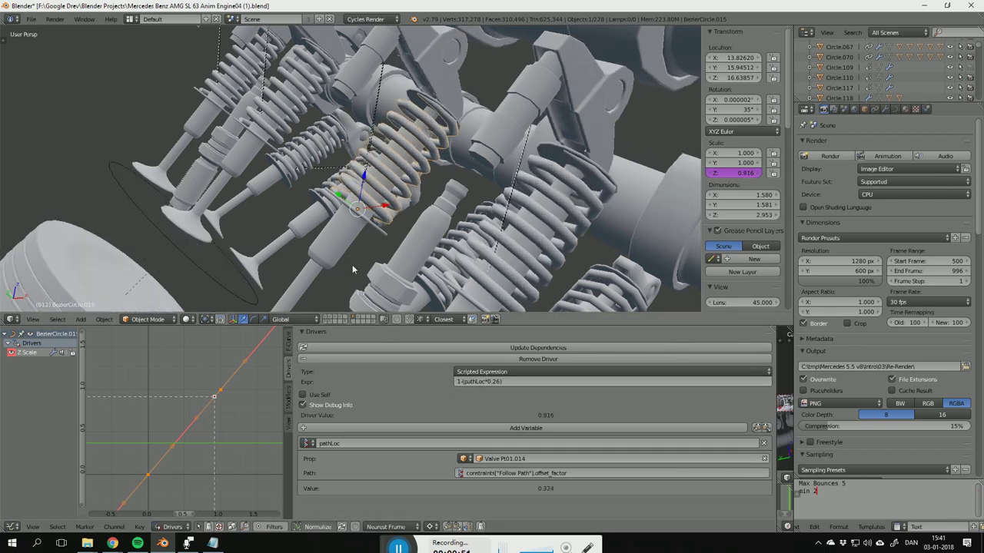
# Step: Step backward through the frames to examine the valve moving together with the spring
pyautogui.keyDown('shift'); pyautogui.moveTo(353, 269); pyautogui.dragTo(394, 206, button='middle'); pyautogui.keyUp('shift')
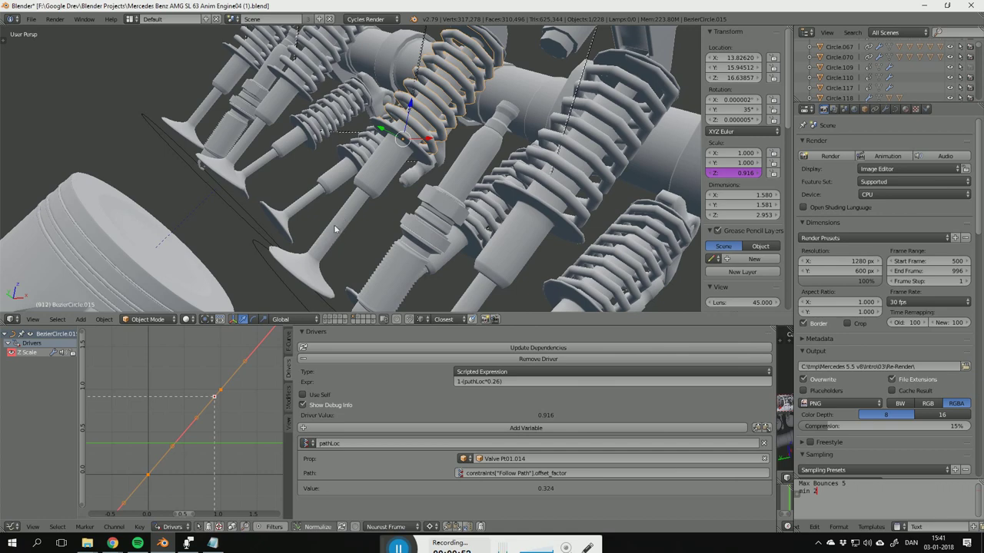
pyautogui.keyDown('shift'); pyautogui.moveTo(443, 166); pyautogui.dragTo(423, 214, button='middle'); pyautogui.keyUp('shift')
pyautogui.press('Left')
pyautogui.press('Left')
pyautogui.press('Left')
pyautogui.press('Left')
pyautogui.press('Left')
pyautogui.press('Left')
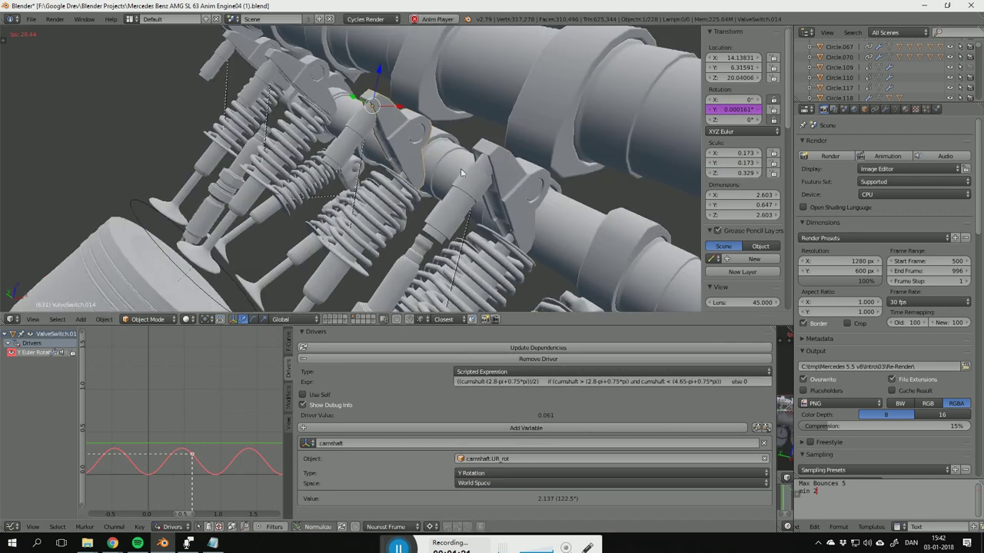
# Step: Stop the animation playback to examine the selected valve switch and its Y rotation driver
pyautogui.hotkey('alt', 'a')
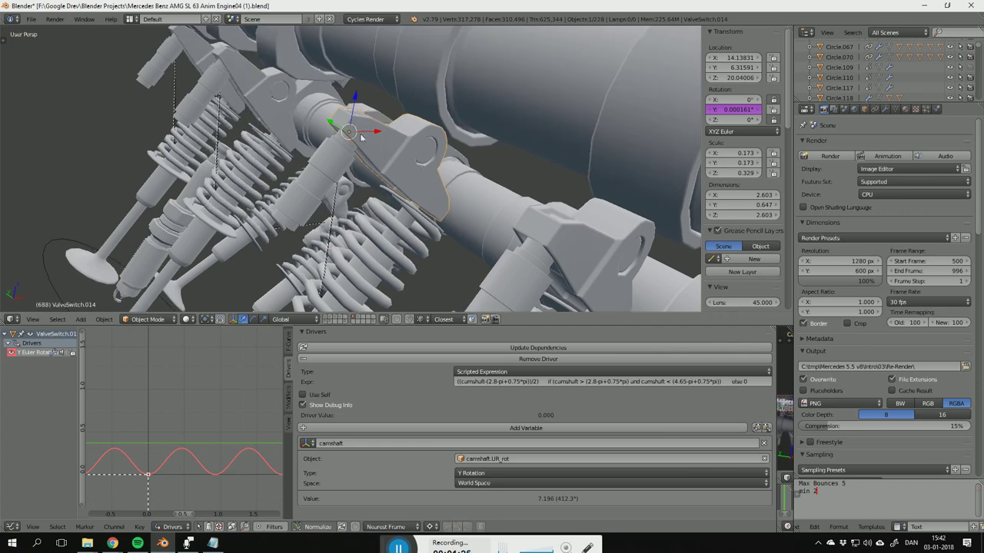
# Step: Play the engine animation and examine the result, condition and else parts of the valve switch's scripted driver expression
pyautogui.scroll(-2, 405, 154)
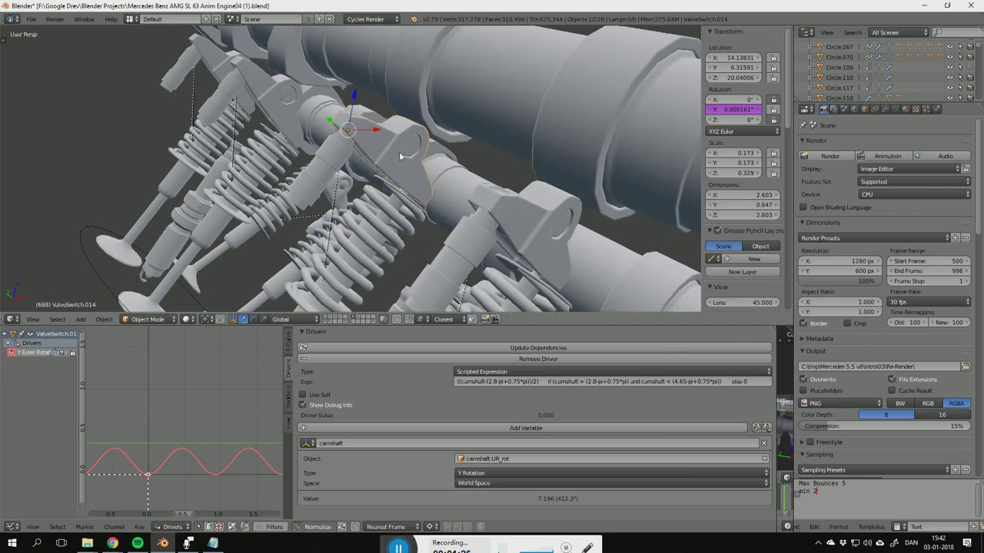
pyautogui.hotkey('alt', 'a')
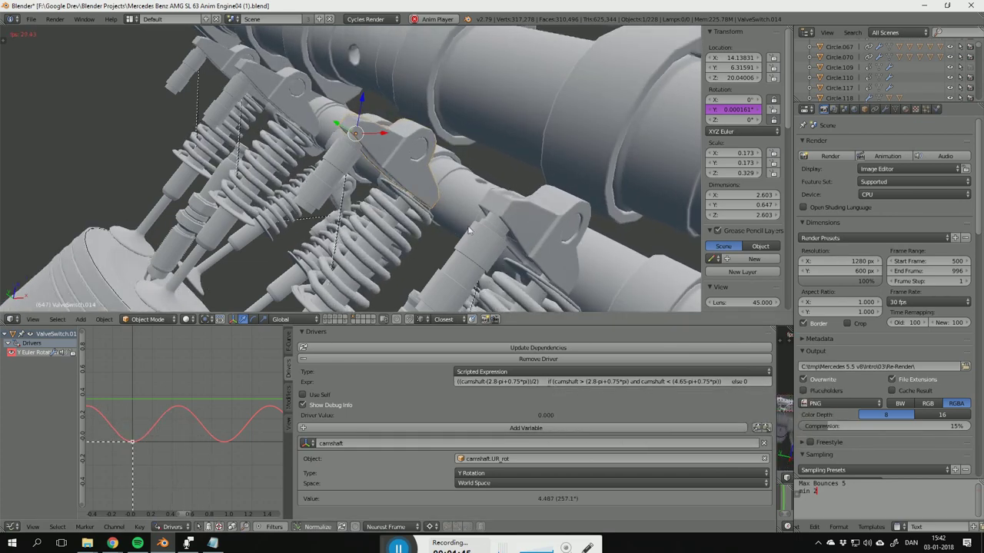
pyautogui.click(460, 385)
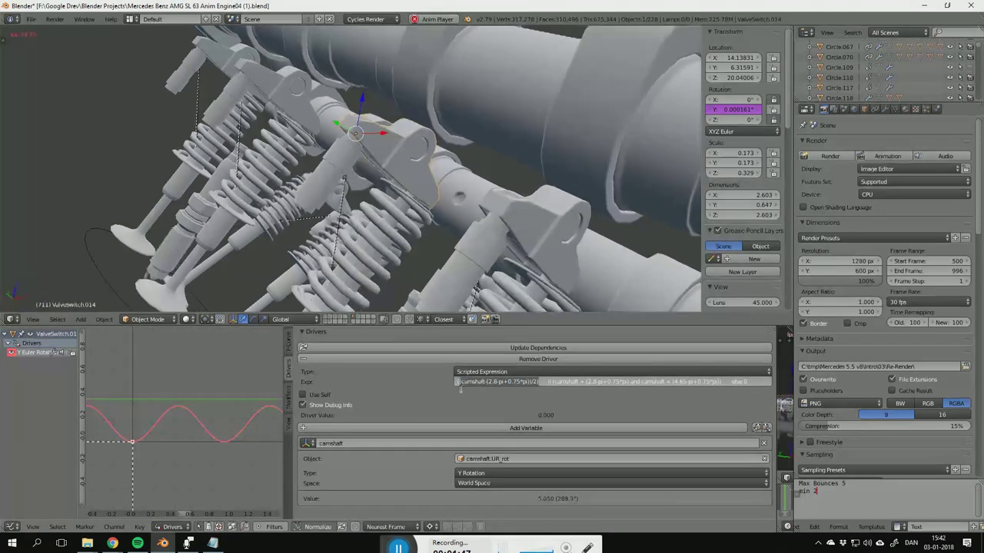
pyautogui.click(451, 399)
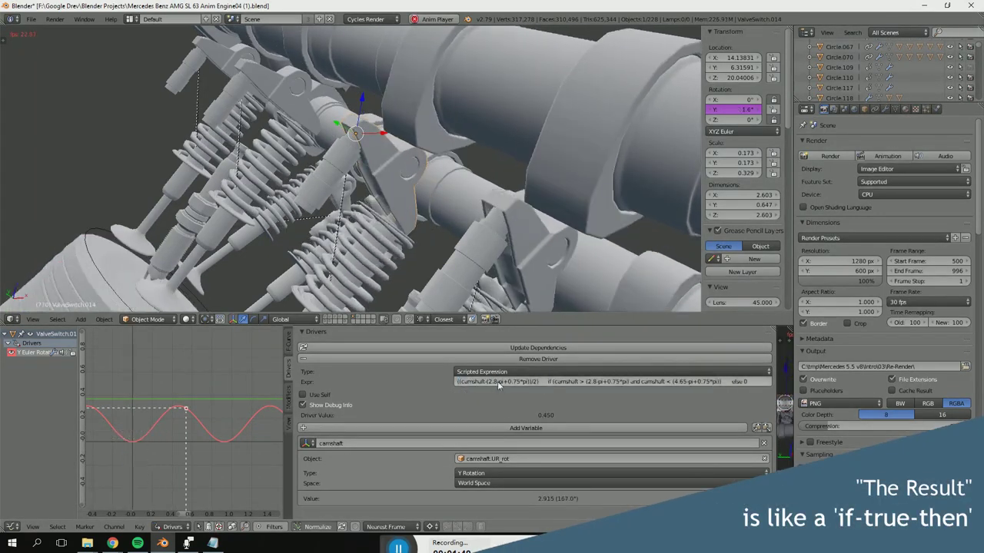
pyautogui.click(555, 383)
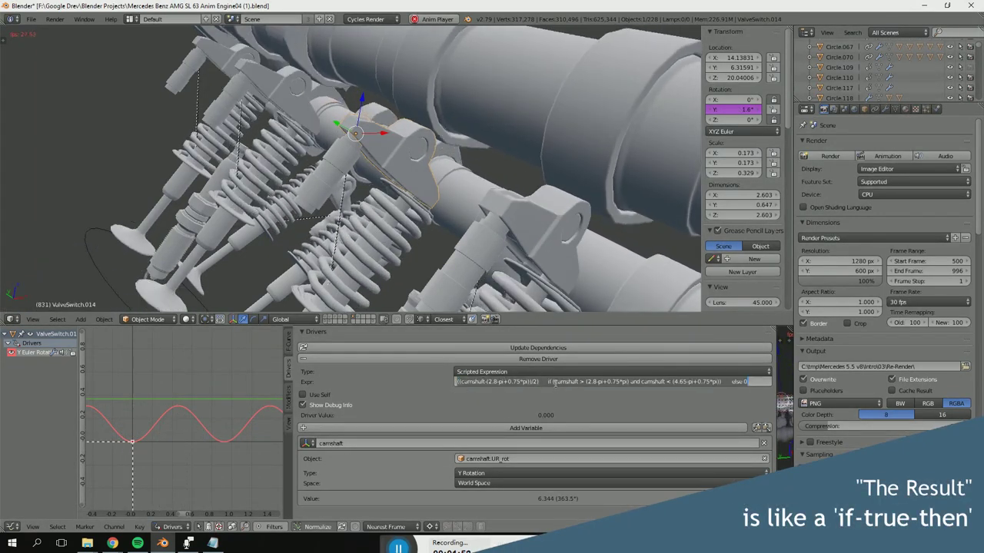
pyautogui.moveTo(552, 383); pyautogui.dragTo(721, 384)
pyautogui.click(632, 383)
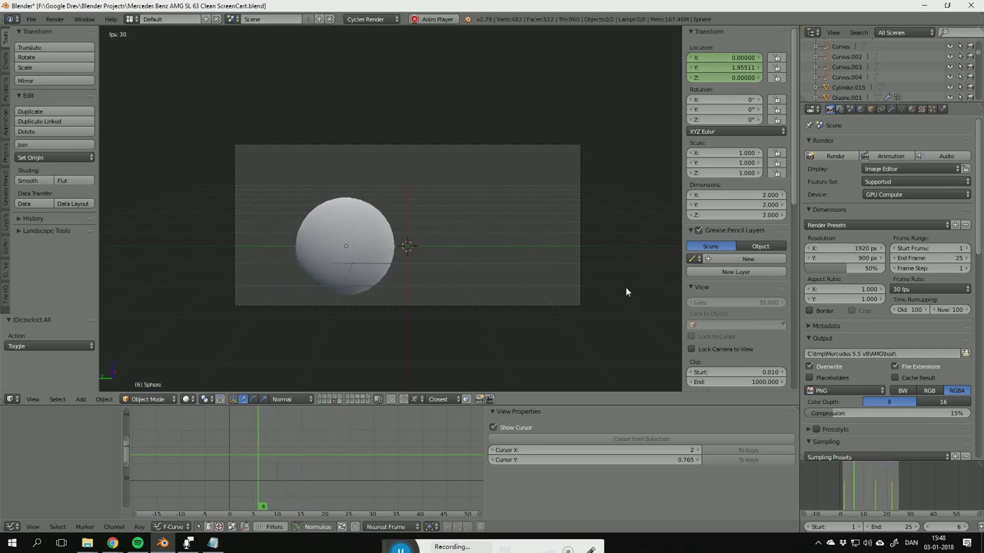
# Step: Set the render frame step to 4
pyautogui.click(967, 270)
pyautogui.click(967, 271)
pyautogui.click(967, 271)
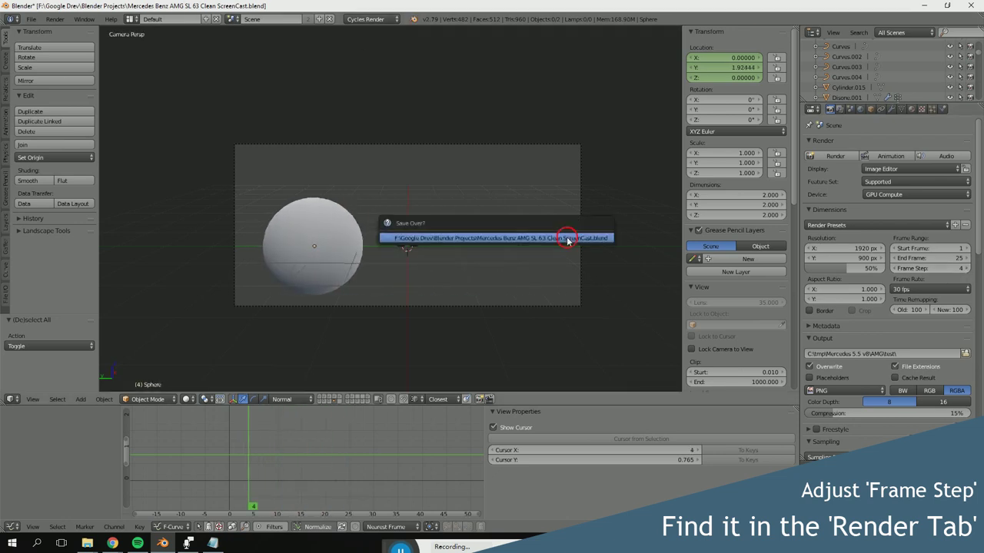
# Step: Save over the current blend file and render the animation
pyautogui.click(567, 239)
pyautogui.click(891, 156)
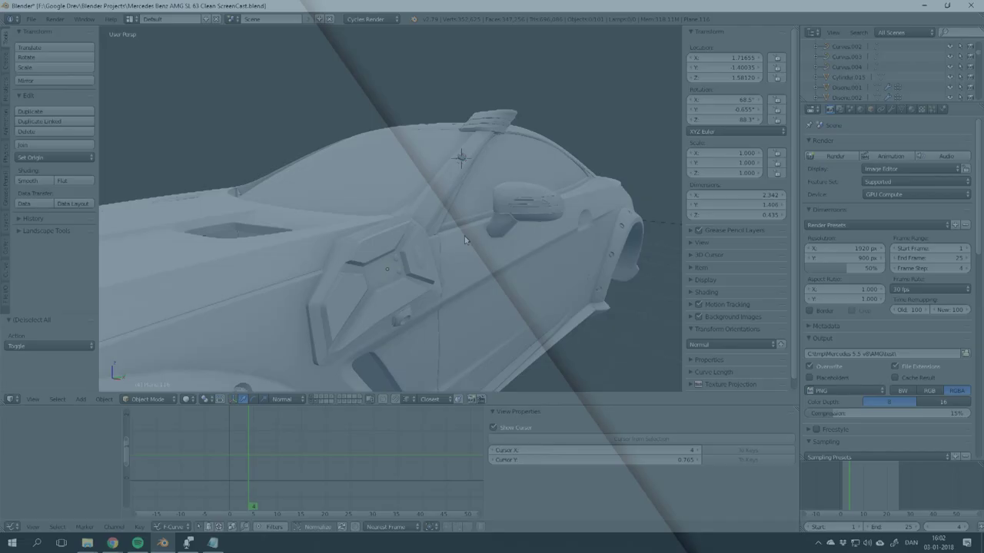
# Step: Enter Edit Mode on the car's side trim mesh and select all the linked geometry of its bolt
pyautogui.moveTo(465, 239); pyautogui.dragTo(376, 309, button='middle')
pyautogui.scroll(5, 444, 283)
pyautogui.scroll(-5, 390, 272)
pyautogui.scroll(4, 346, 264)
pyautogui.scroll(4, 386, 254)
pyautogui.scroll(2, 459, 275)
pyautogui.press('Tab')
pyautogui.hotkey('ctrl', 'l')
pyautogui.scroll(-3, 384, 248)
# Step: Try moving the bolt along the trim surface with the Global transform orientation, and undo both moves
pyautogui.click(260, 401)
pyautogui.click(259, 376)
pyautogui.moveTo(443, 243); pyautogui.dragTo(495, 246)
pyautogui.moveTo(492, 246); pyautogui.dragTo(532, 286, button='middle')
pyautogui.moveTo(555, 254); pyautogui.dragTo(536, 255)
pyautogui.moveTo(536, 255); pyautogui.dragTo(443, 235, button='middle')
pyautogui.hotkey('ctrl', 'z')
pyautogui.hotkey('ctrl', 'z')
# Step: Switch to face selection and select the sloped trim face beneath the bolt
pyautogui.moveTo(314, 309); pyautogui.dragTo(343, 315, button='middle')
pyautogui.moveTo(435, 220); pyautogui.dragTo(482, 268, button='middle')
pyautogui.click(311, 401)
pyautogui.rightClick(438, 283)
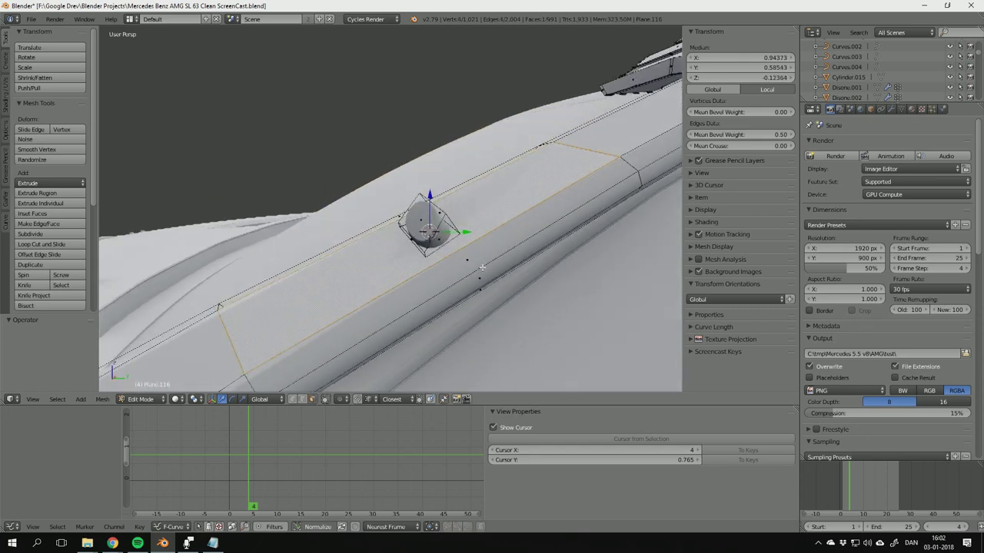
pyautogui.moveTo(427, 234); pyautogui.dragTo(416, 266, button='middle')
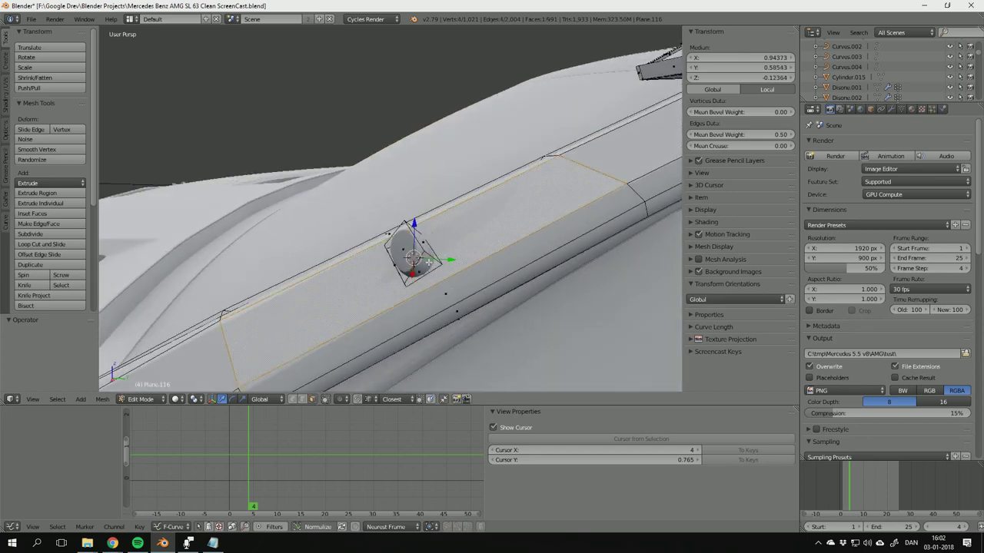
# Step: Set the transform orientation to Normal, create a custom orientation from the selected face and make it active
pyautogui.click(717, 300)
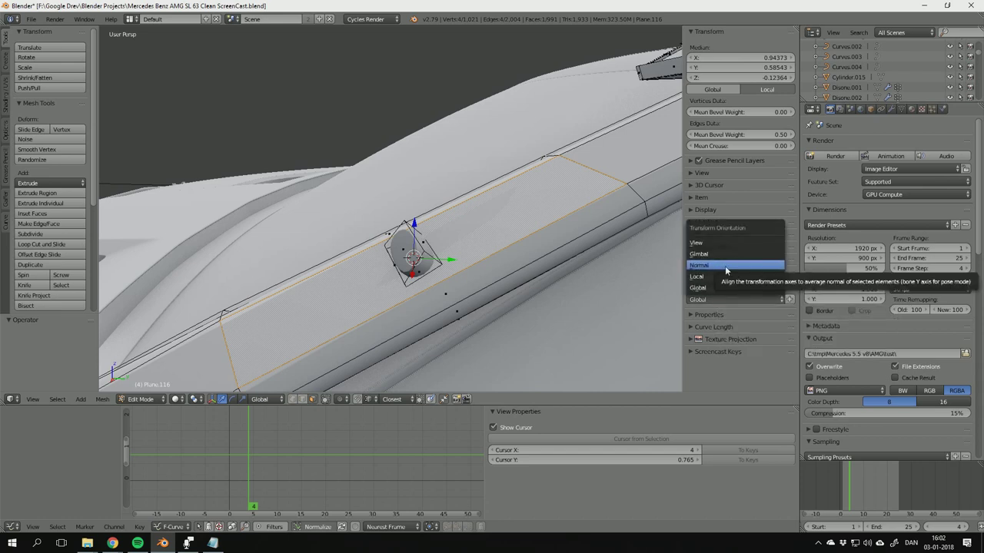
pyautogui.click(726, 265)
pyautogui.click(789, 299)
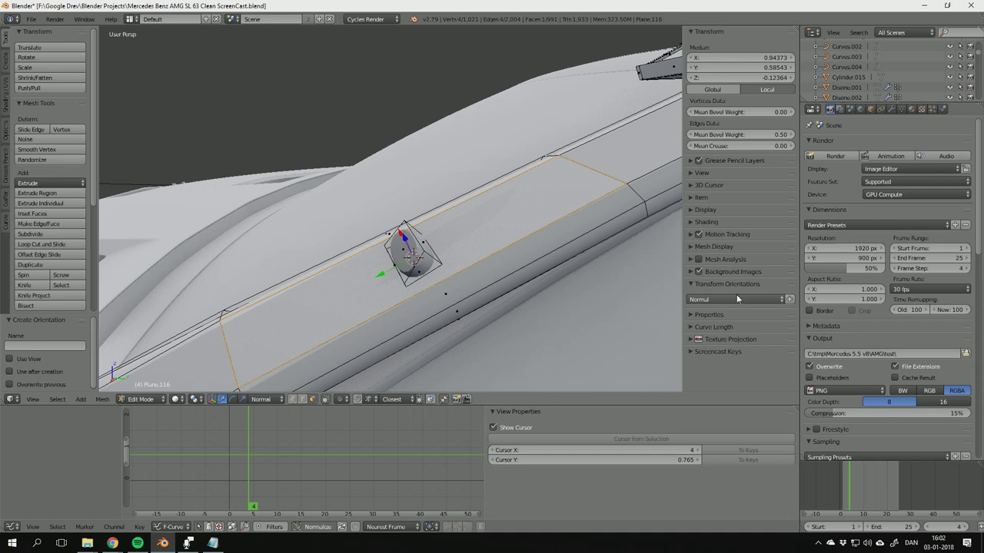
pyautogui.click(713, 298)
pyautogui.click(710, 226)
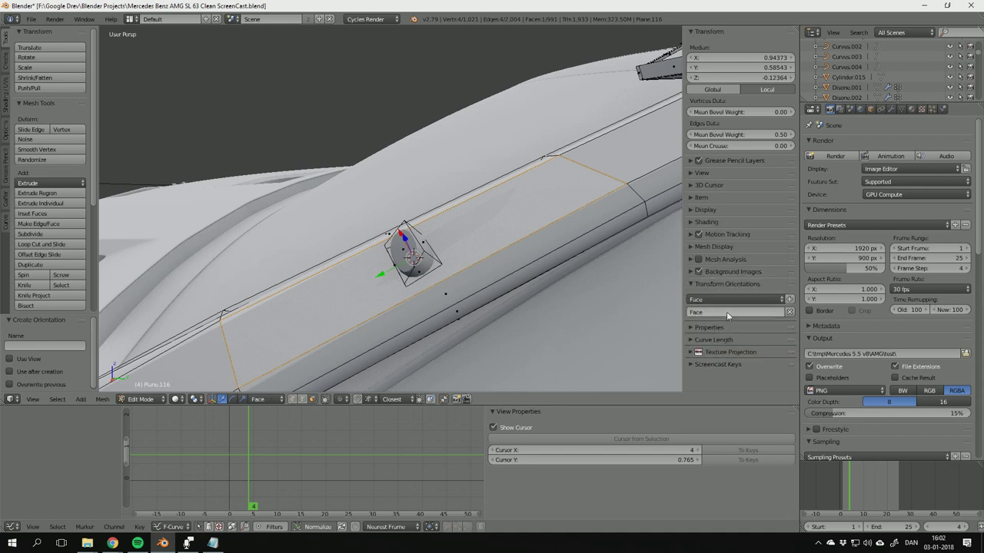
# Step: Rename the custom transform orientation to "WHAT EVER I WANT!"
pyautogui.click(727, 313)
pyautogui.write('WHAT EVER I WANT!')
pyautogui.press('Return')
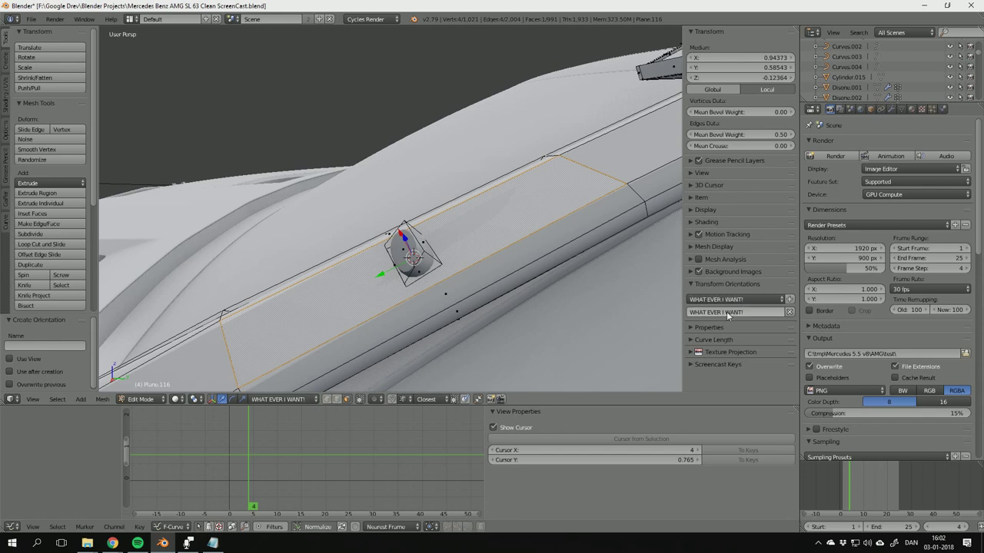
# Step: Select the whole linked bolt and use the "WHAT EVER I WANT!" transform orientation for it
pyautogui.moveTo(520, 285); pyautogui.dragTo(421, 233, button='middle')
pyautogui.rightClick(438, 218)
pyautogui.hotkey('ctrl', 'l')
pyautogui.click(731, 302)
pyautogui.click(731, 304)
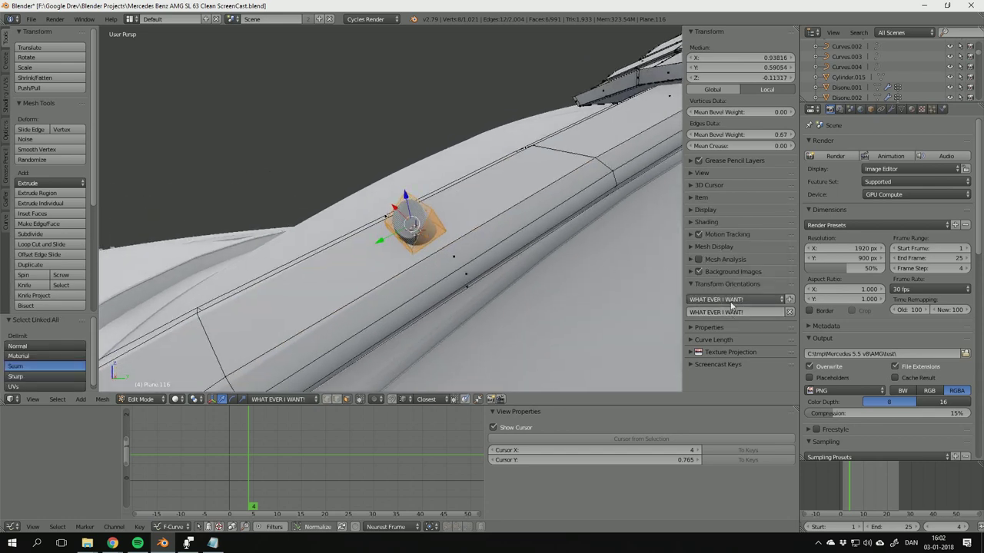
pyautogui.click(731, 302)
pyautogui.click(725, 226)
# Step: Slide the bolt about 0.083 units along the custom orientation's Y axis, following the sloped trim surface
pyautogui.scroll(3, 402, 242)
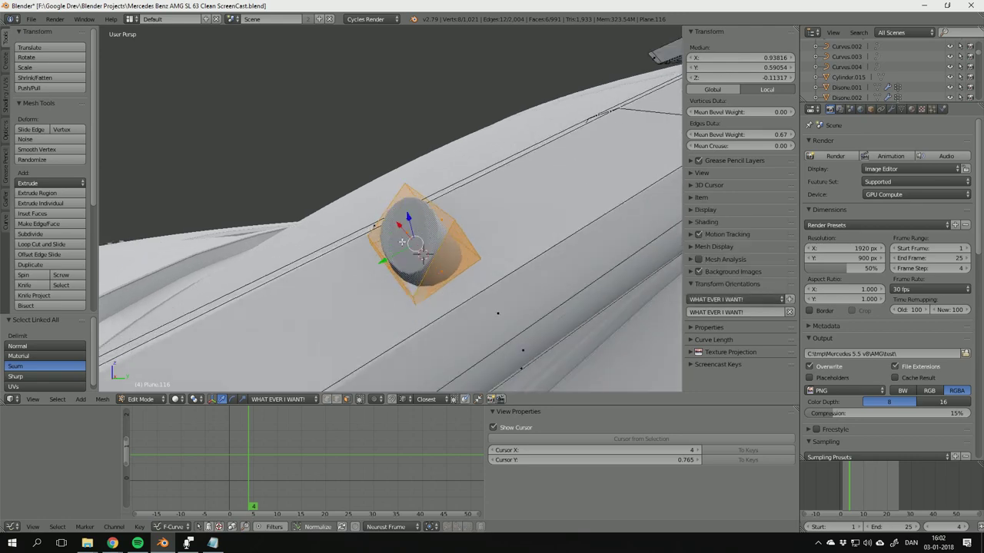
pyautogui.scroll(-4, 427, 237)
pyautogui.moveTo(428, 237); pyautogui.dragTo(390, 253, button='middle')
pyautogui.moveTo(355, 259); pyautogui.dragTo(441, 235)
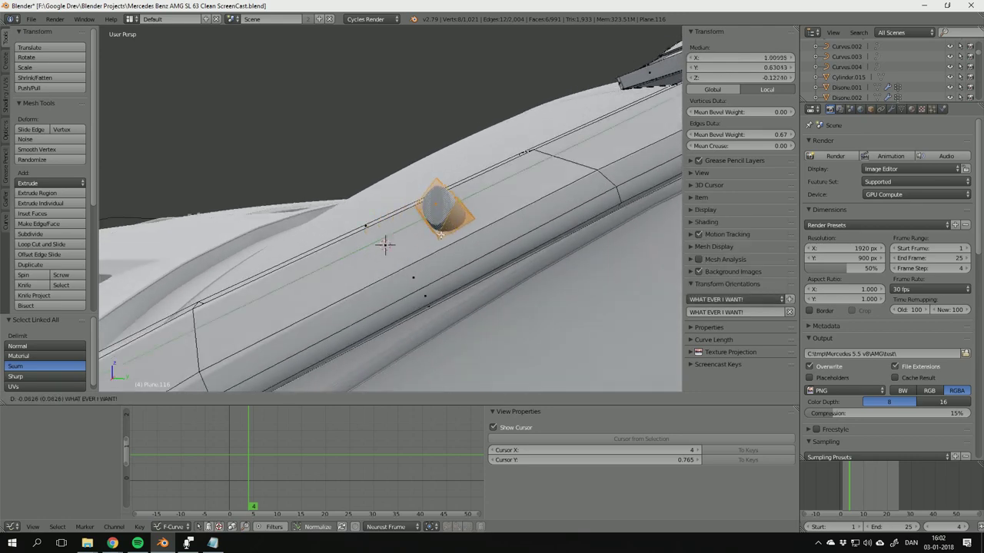